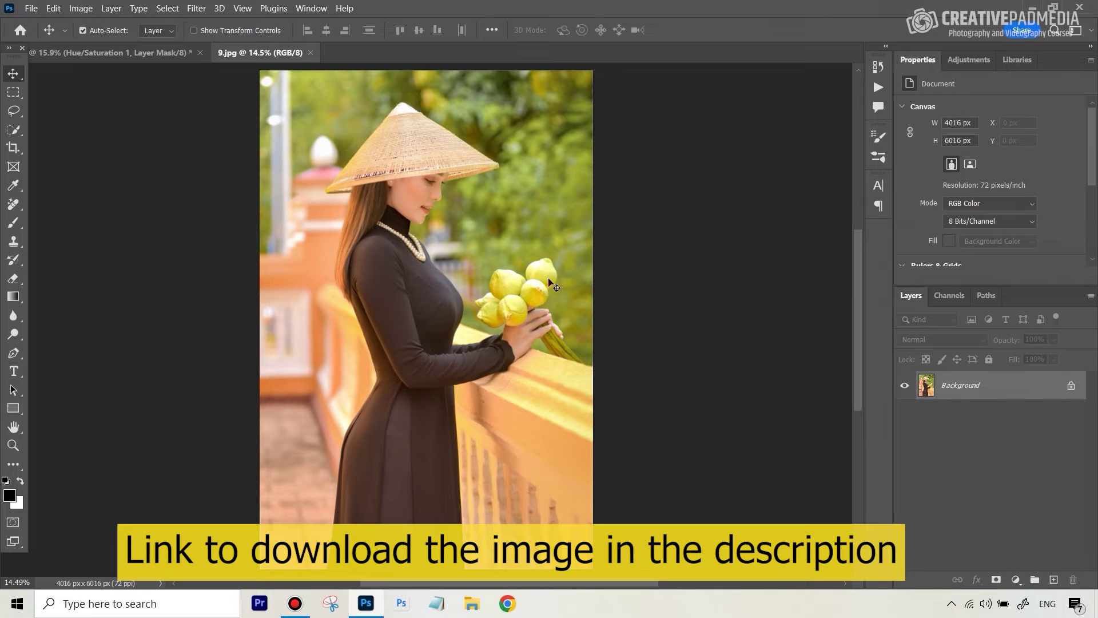
Step: Open the Quick Selection tool group flyout to show Object Selection and Magic Wand
click(17, 131)
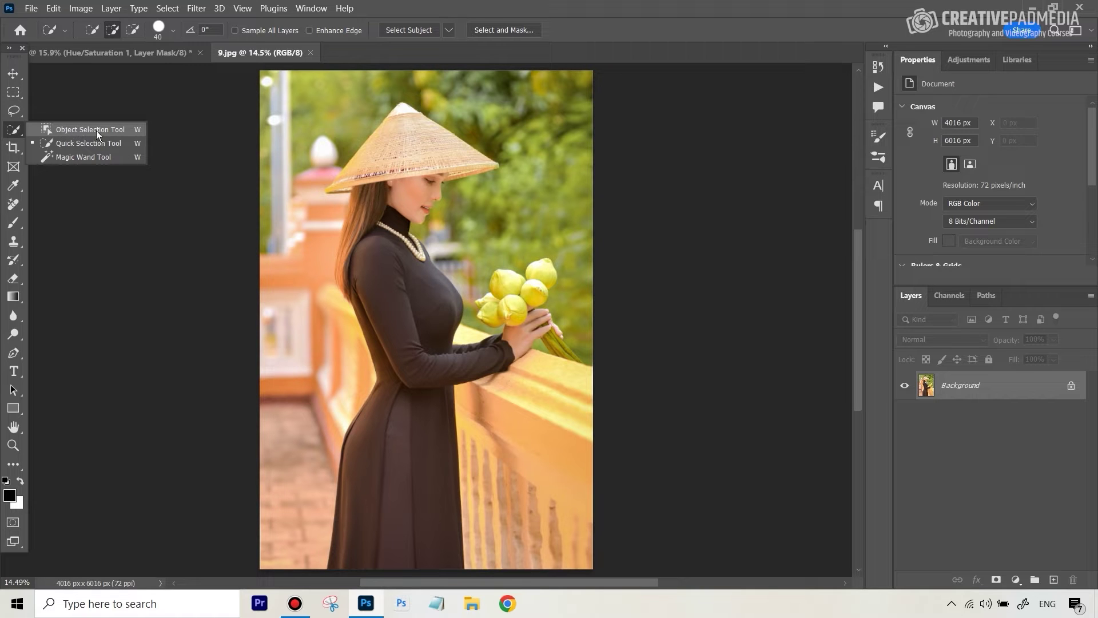
Step: Switch to the Object Selection tool and box-select the conical hat
click(161, 149)
key(shift+w)
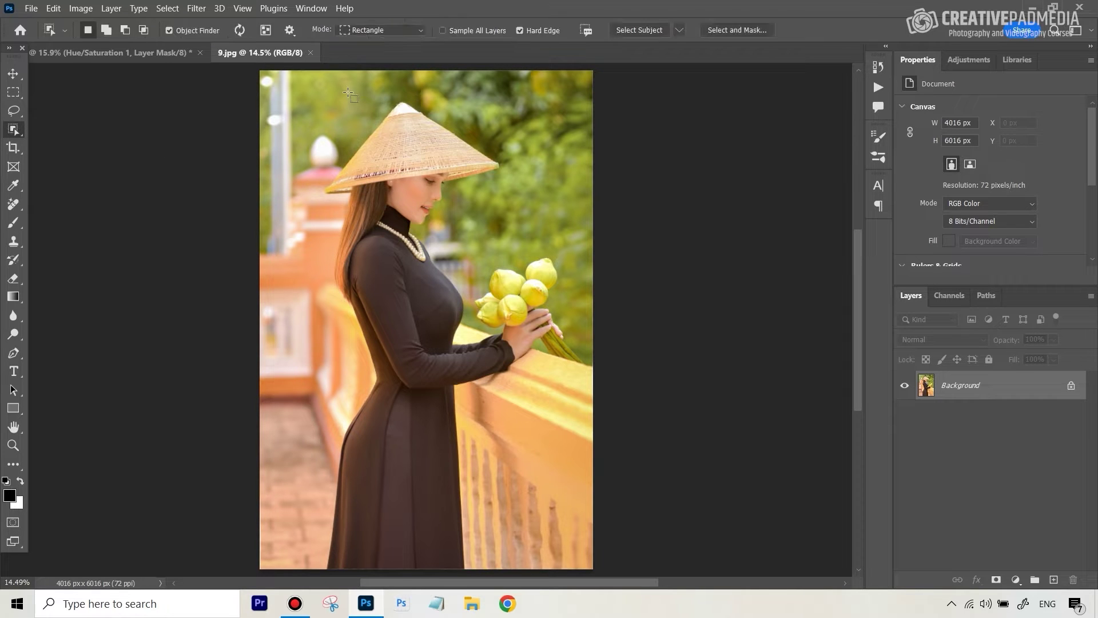
click(167, 8)
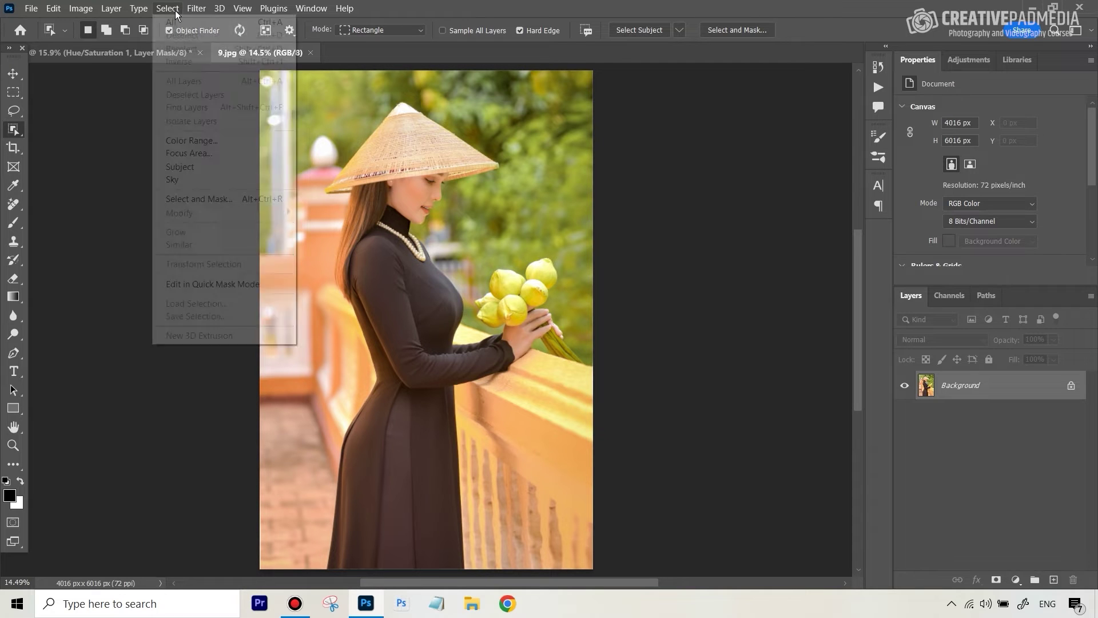
click(859, 250)
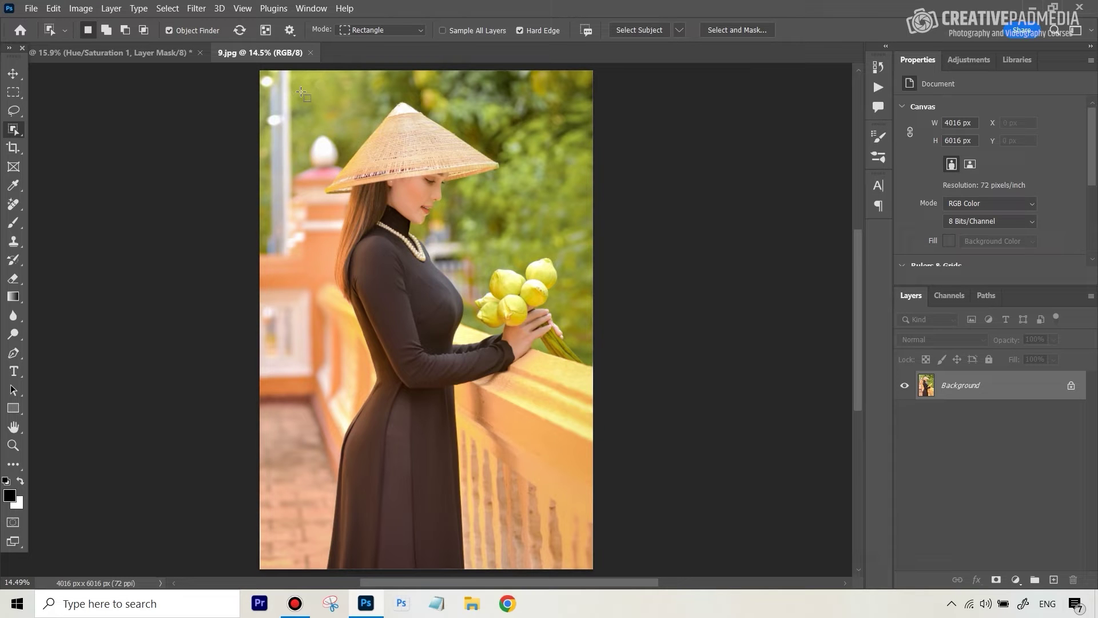
mouse_move(300, 88)
mouse_down()
mouse_move(504, 179)
mouse_move(511, 197)
mouse_up()
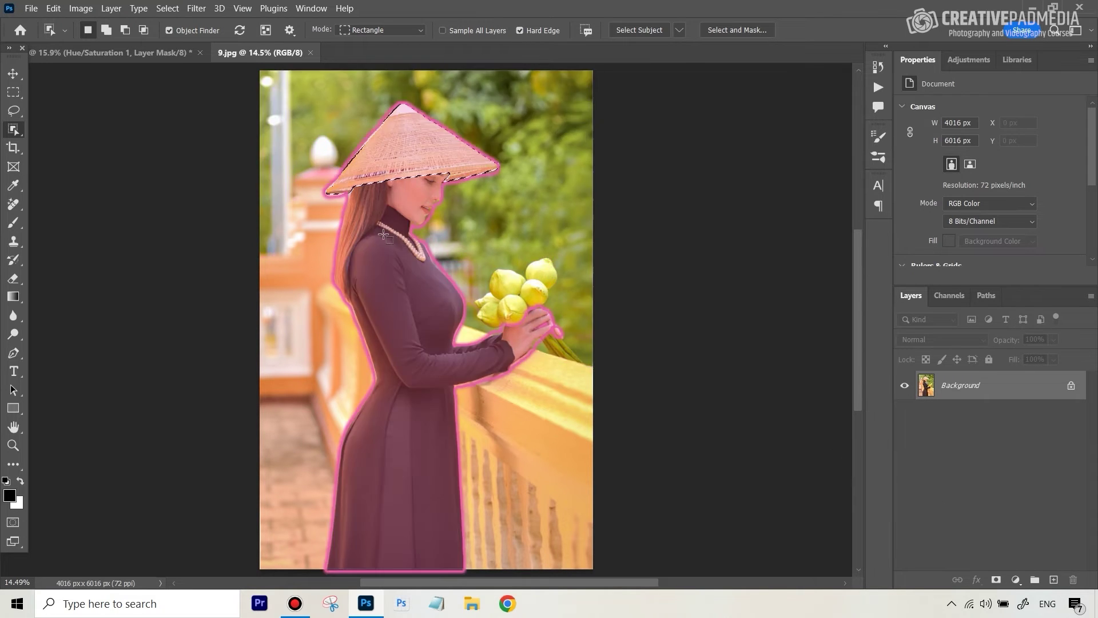
Step: Zoom in on the woman, box an area around her, then fit the photo on screen
key(z)
click(414, 234)
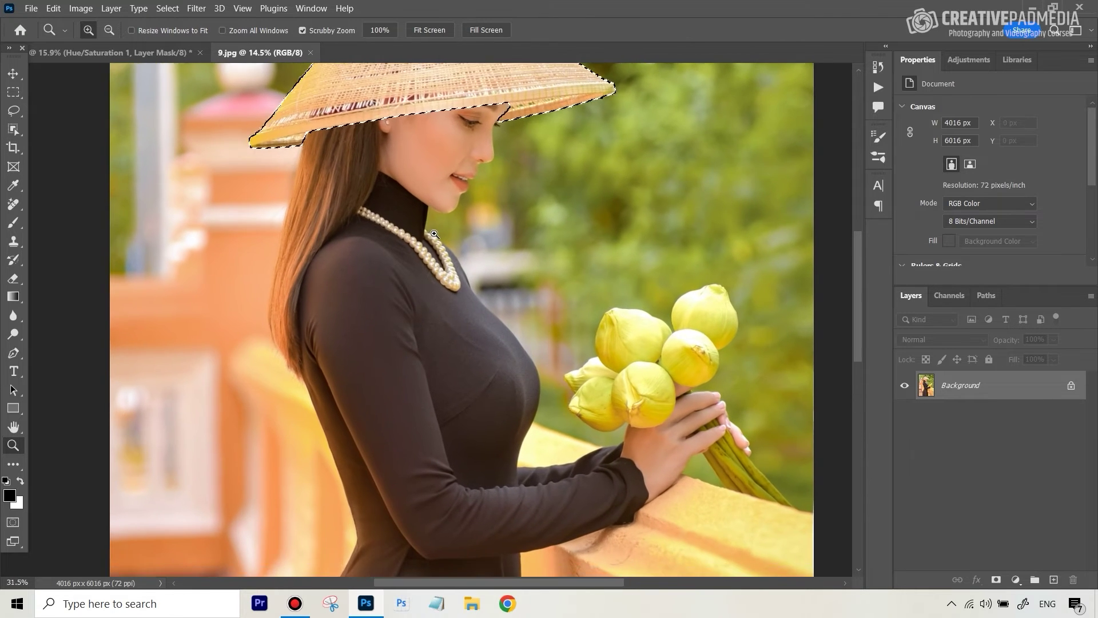
key(w)
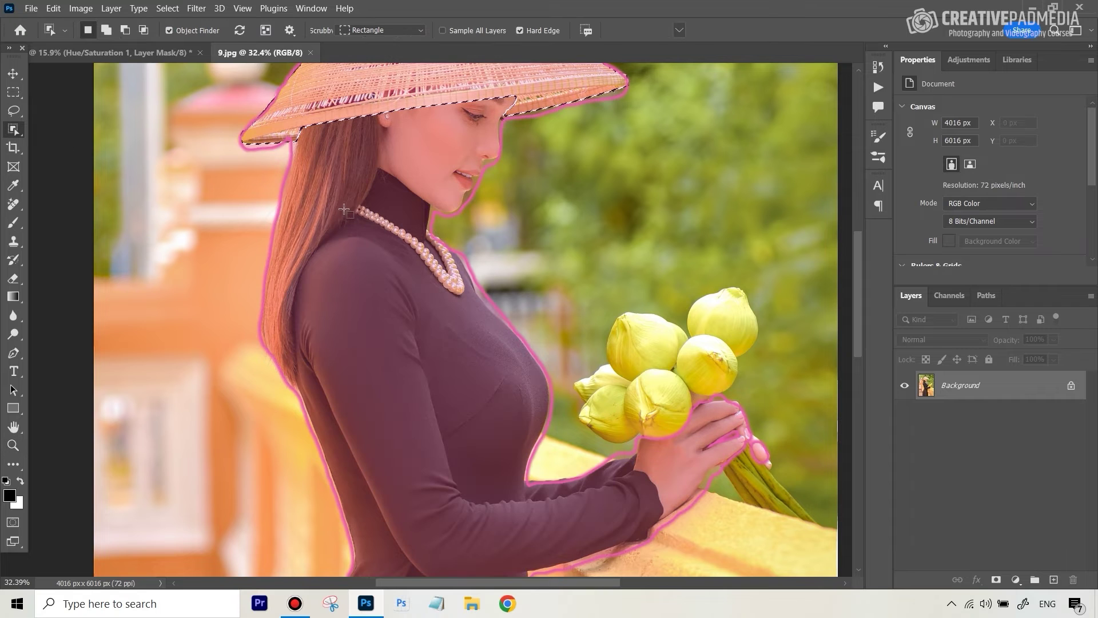
drag(340, 203, 482, 302)
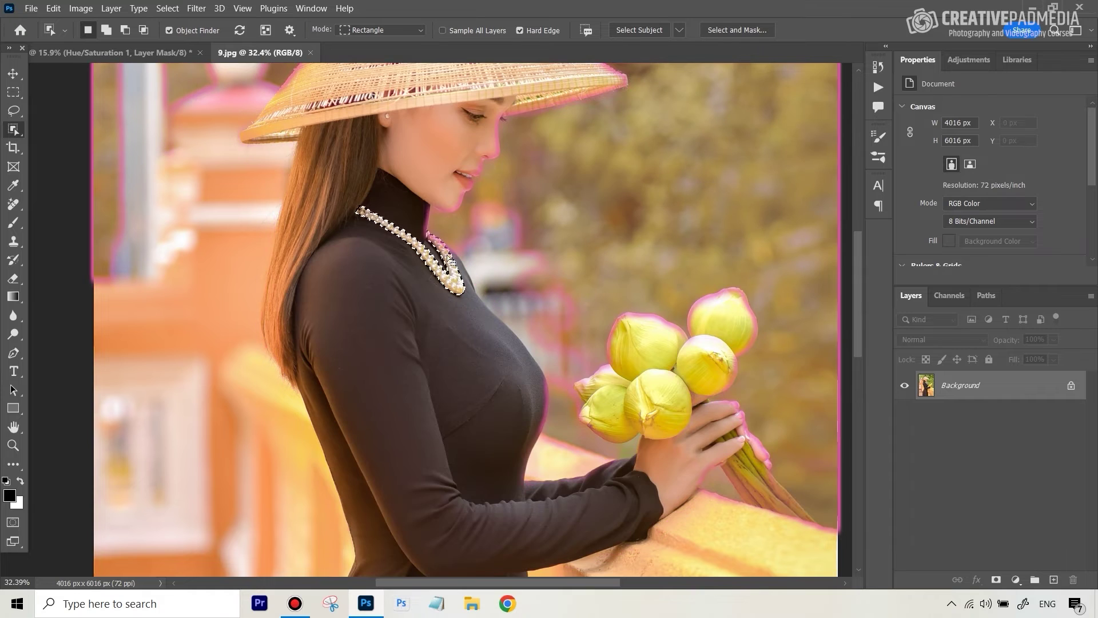
key(ctrl+0)
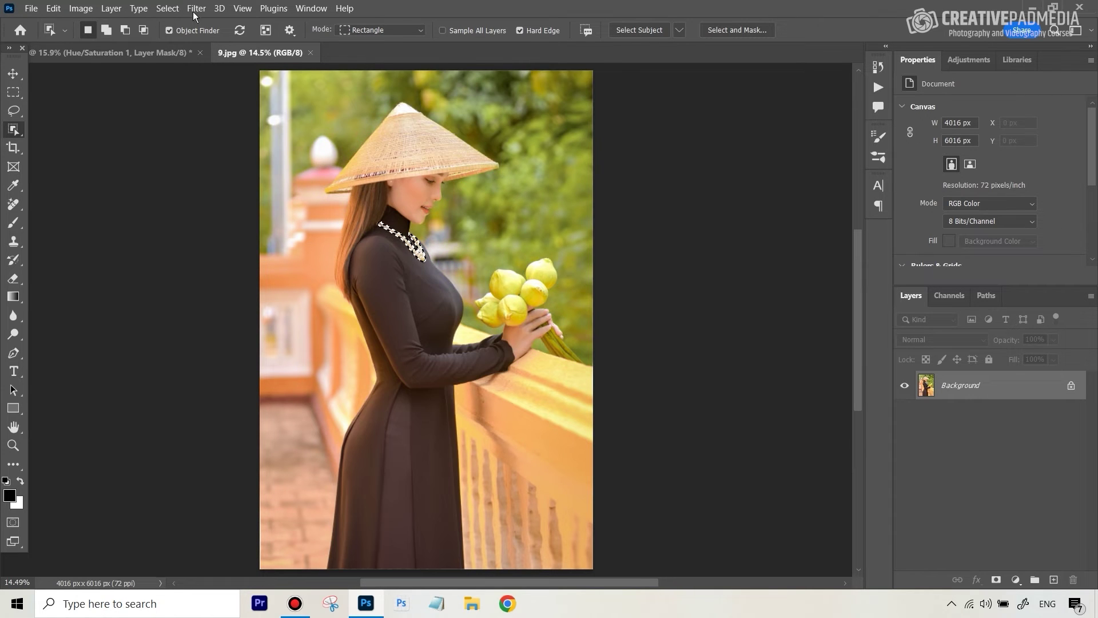
click(271, 33)
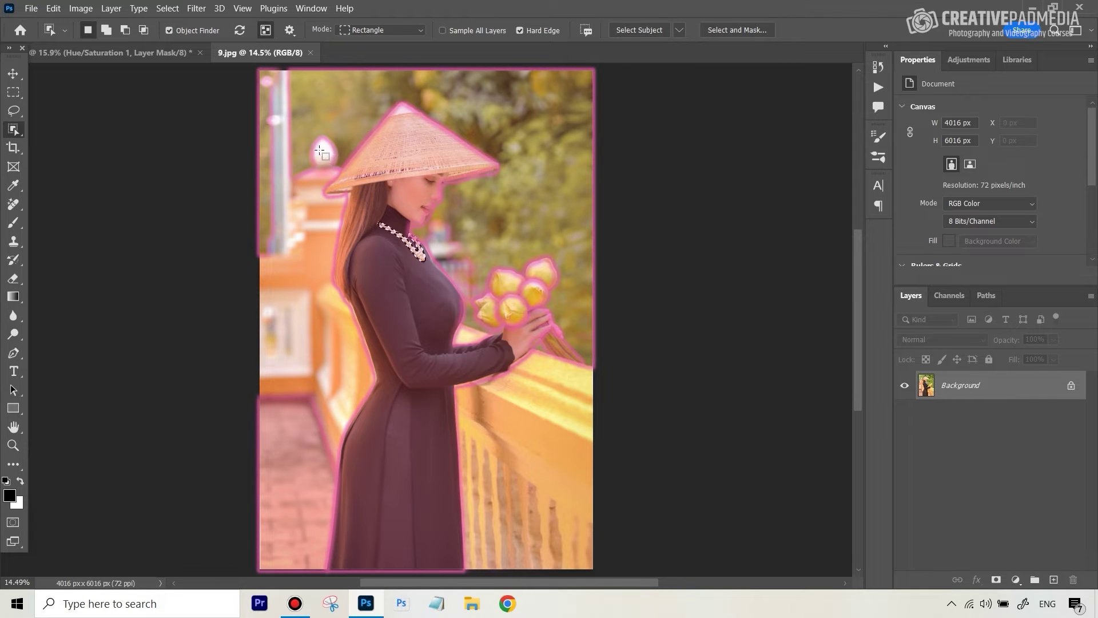
click(267, 32)
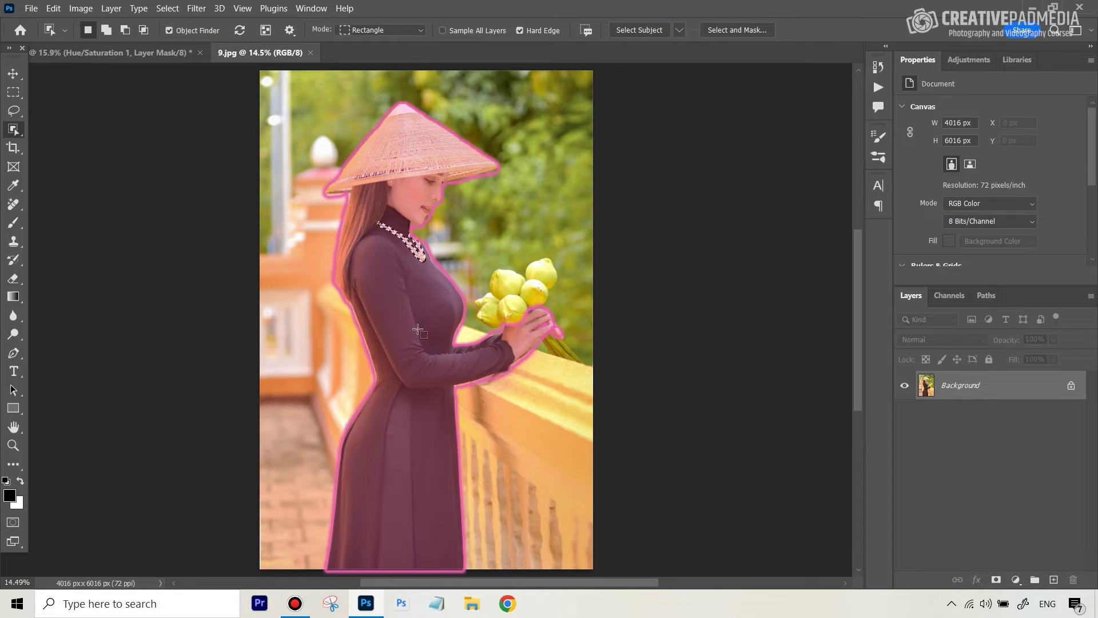
Step: Select the topmost yellow flower of the bouquet with the Object Selection tool
click(167, 7)
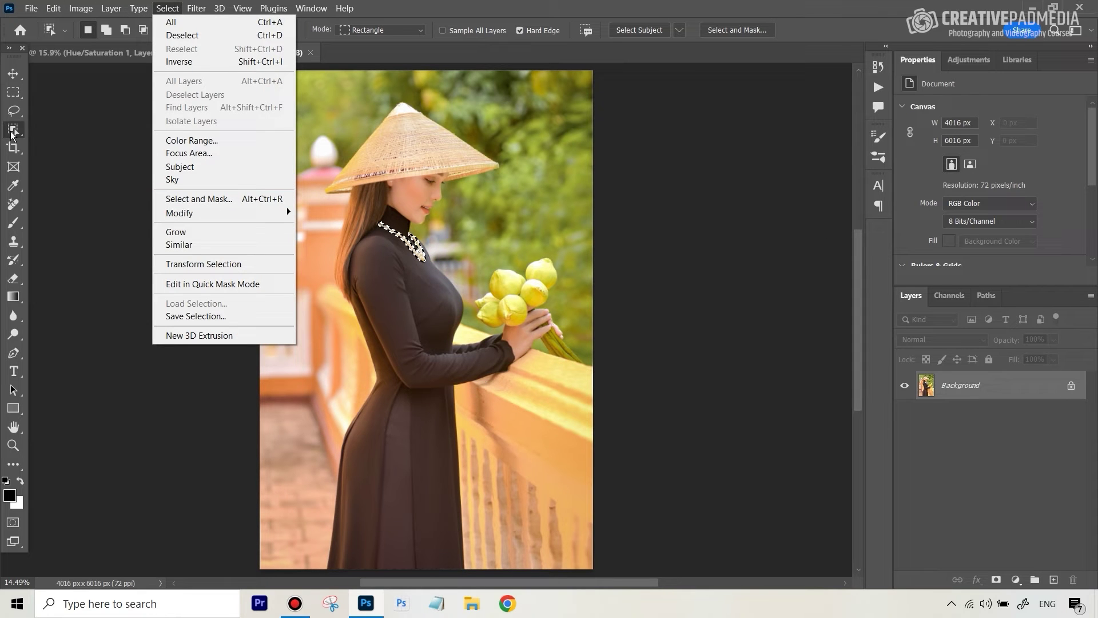
click(862, 261)
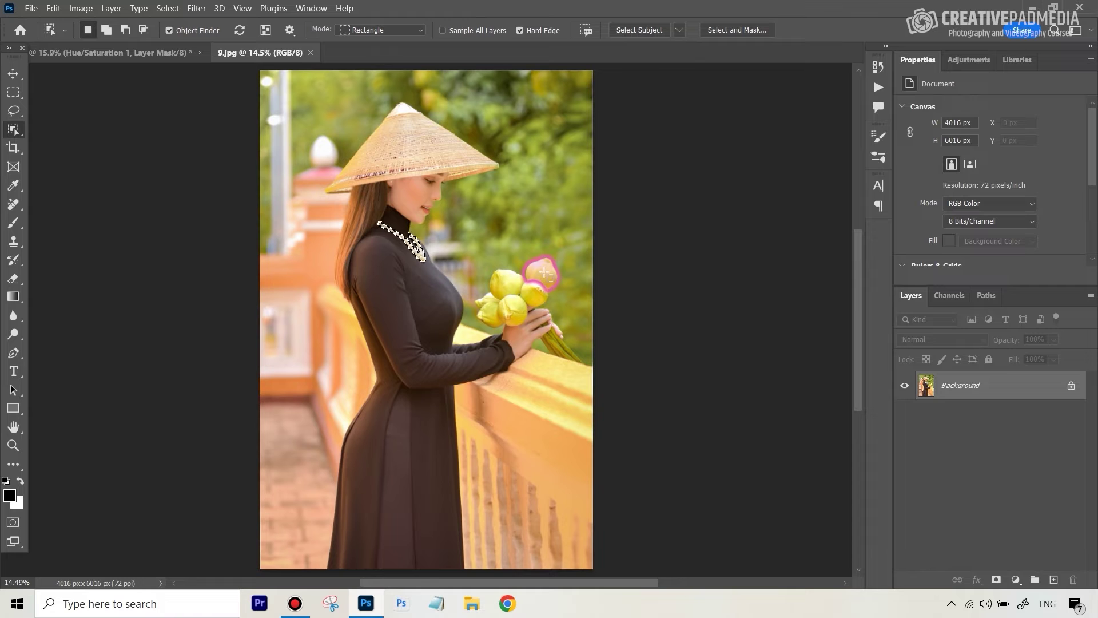
click(514, 268)
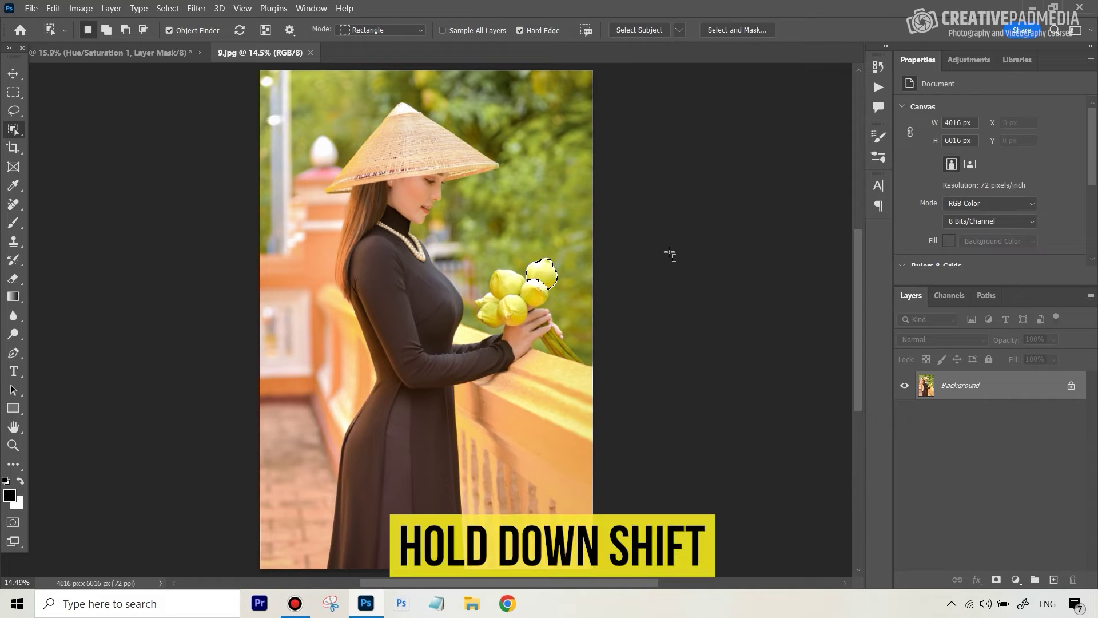
Step: Shift-add the top flower, the woman, and the left lotus buds and stems to the selection
shift+click(549, 265)
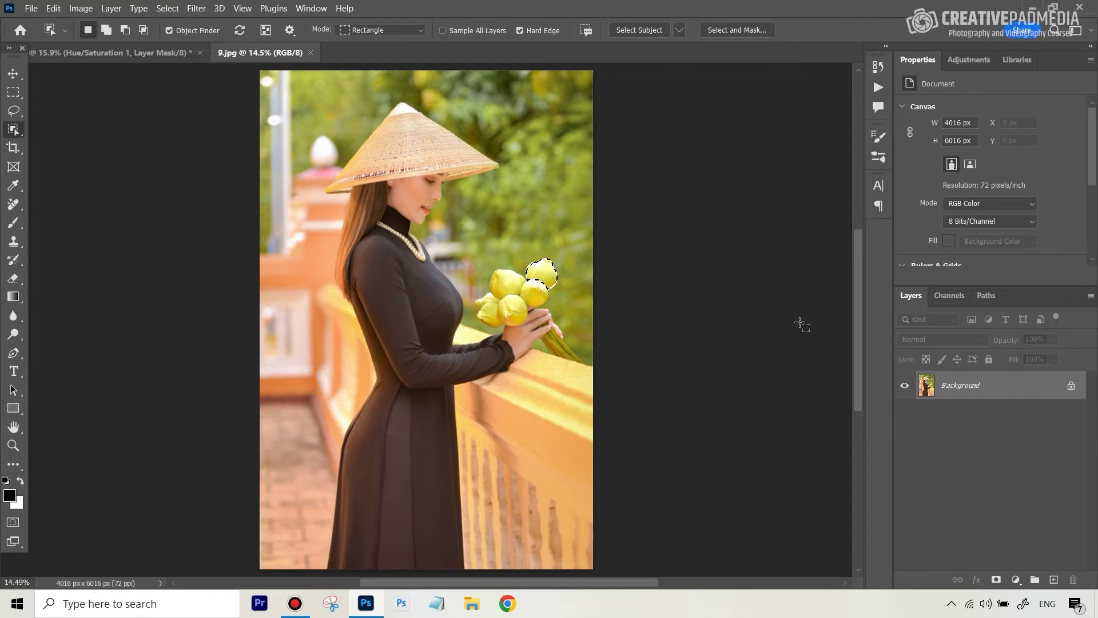
key(shift)
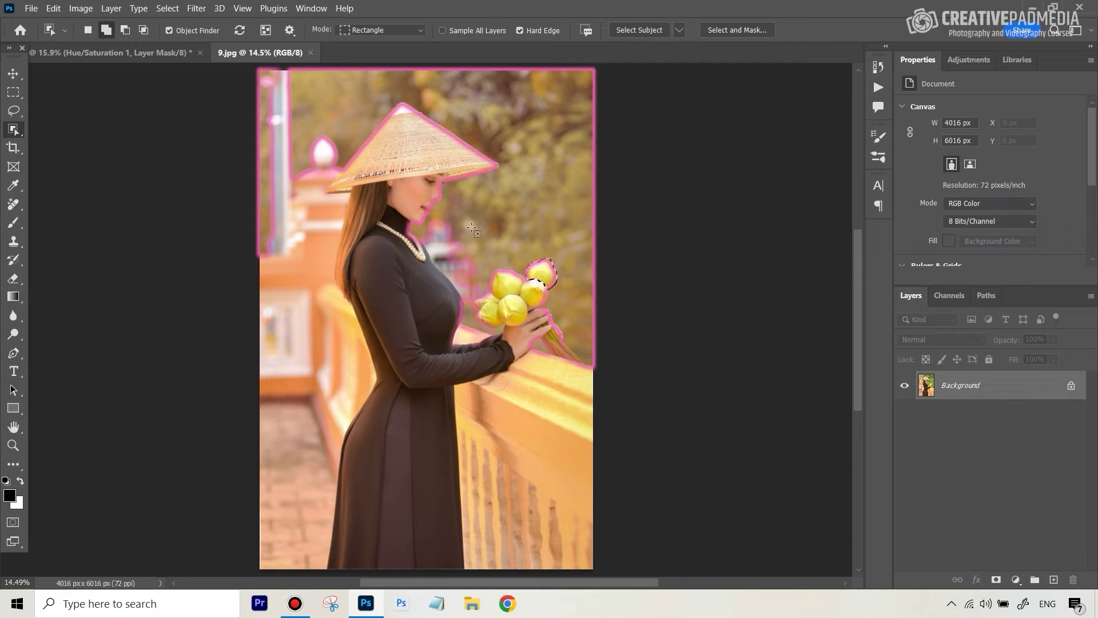
click(538, 296)
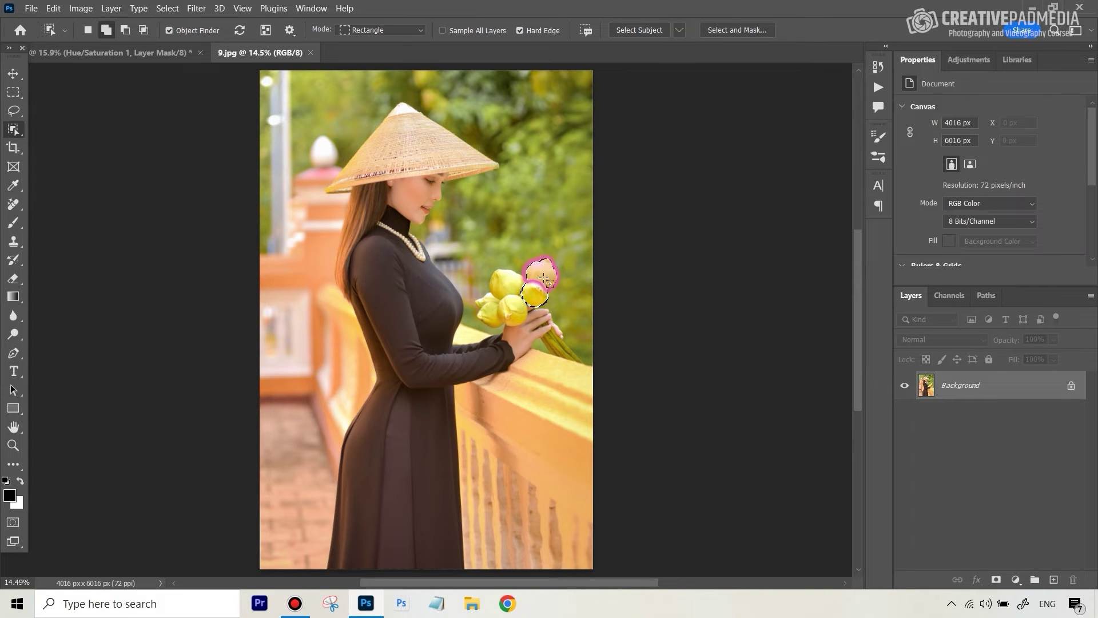
click(544, 274)
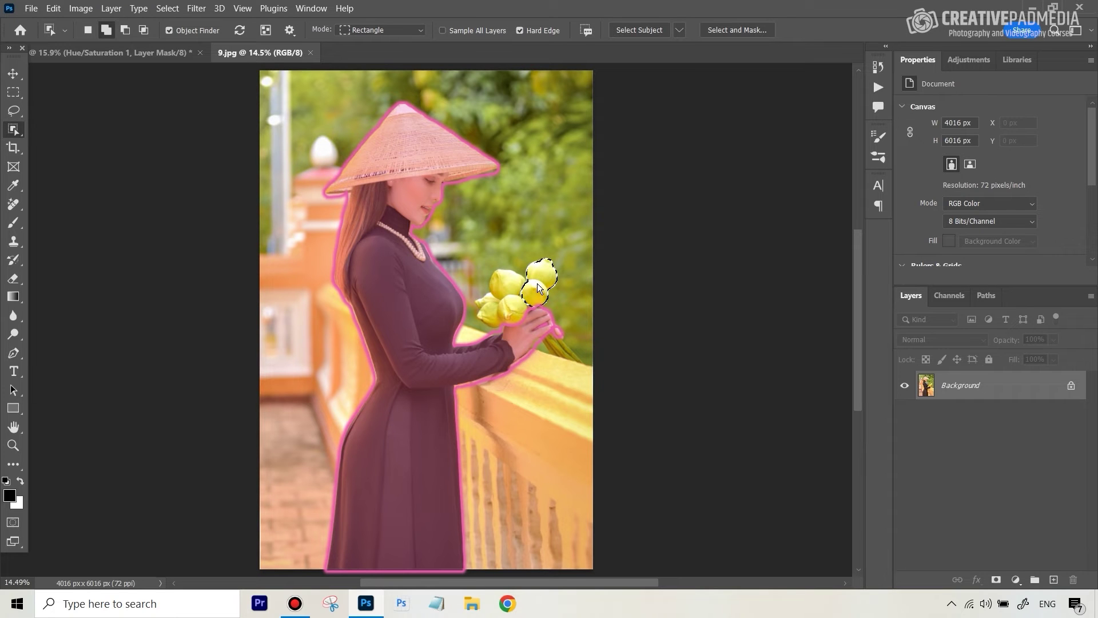
click(538, 288)
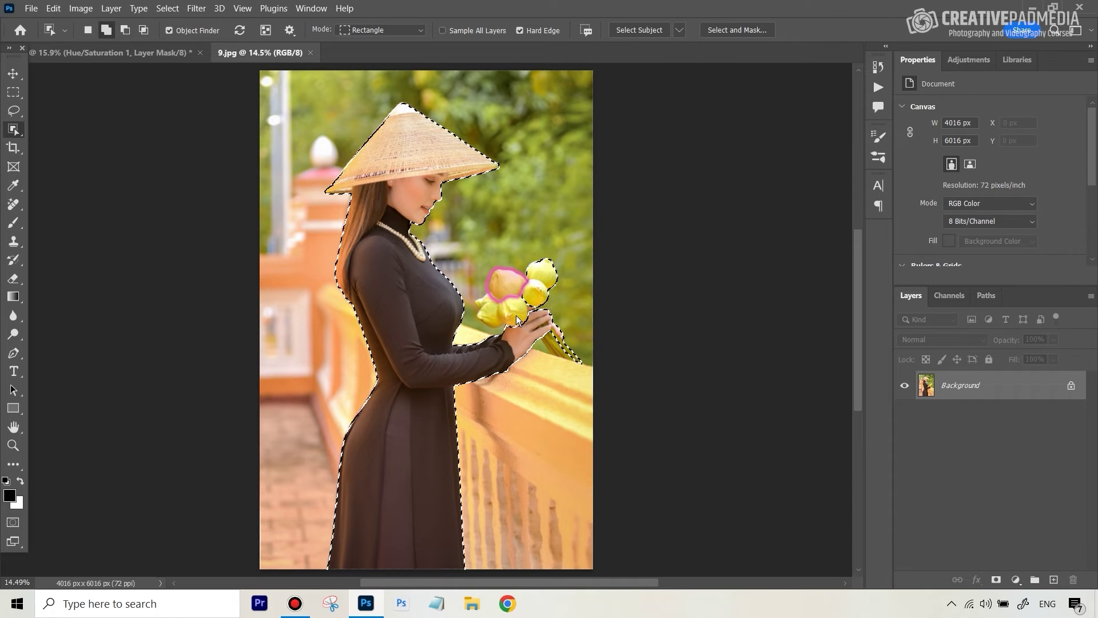
click(510, 288)
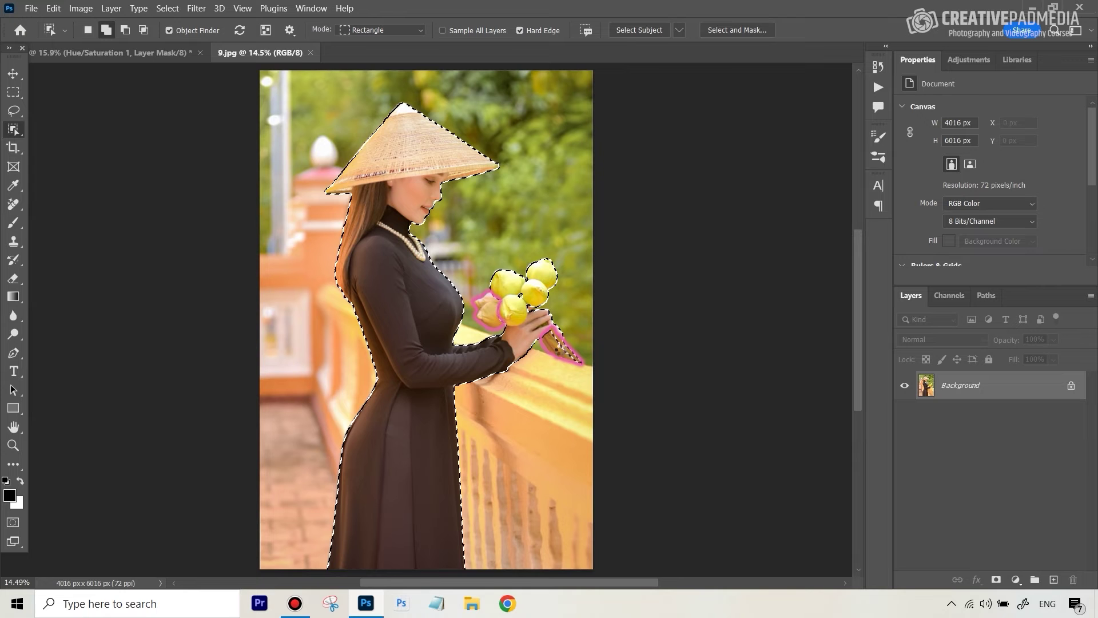
click(556, 347)
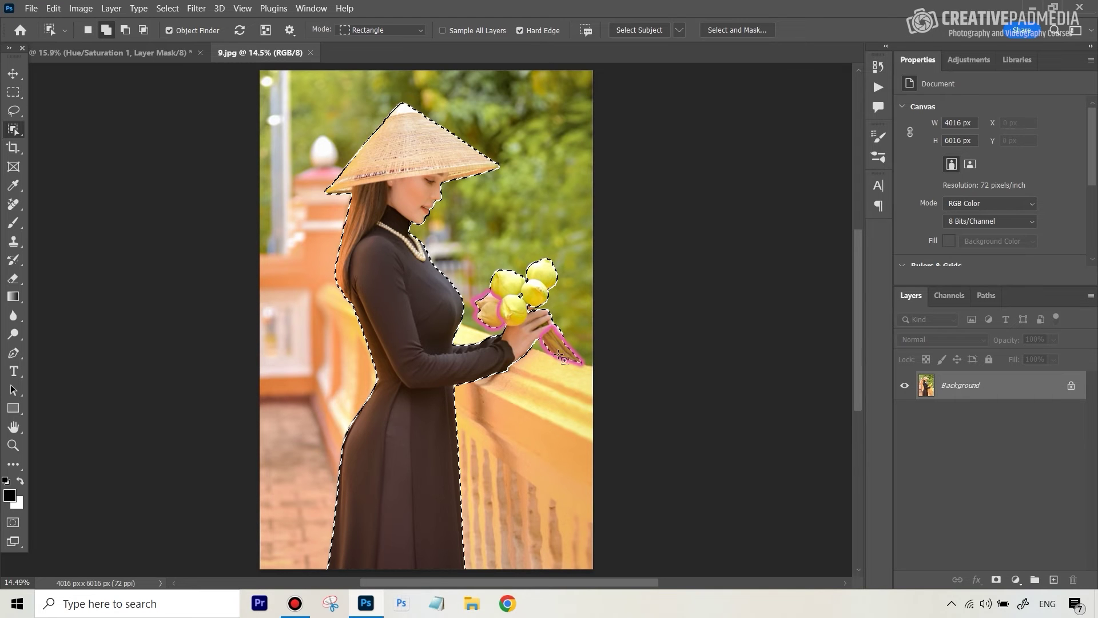
click(508, 309)
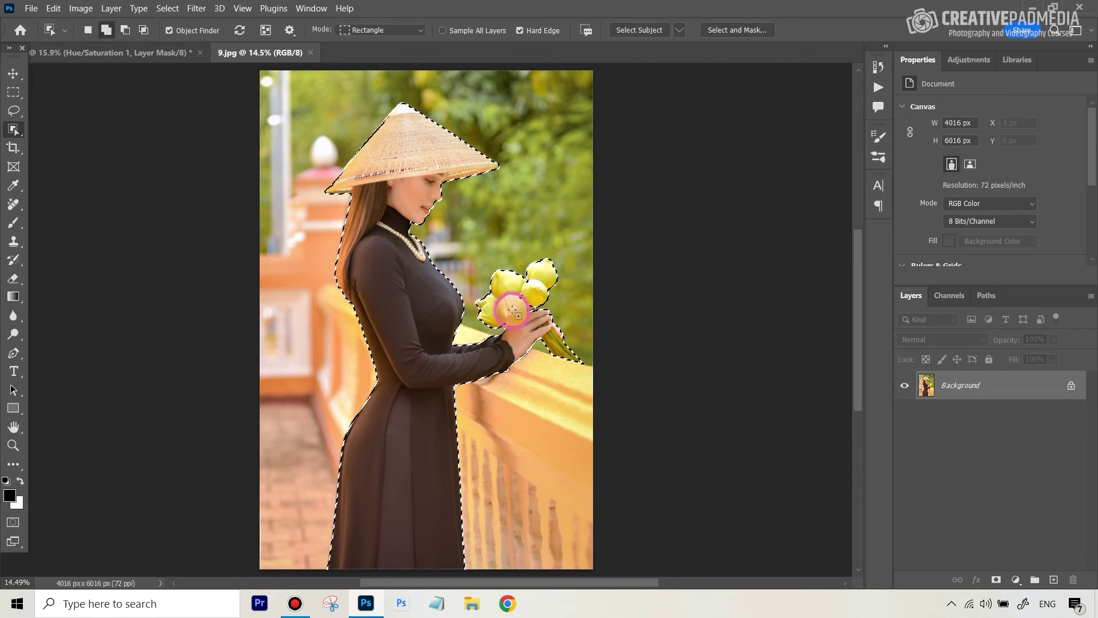
click(560, 355)
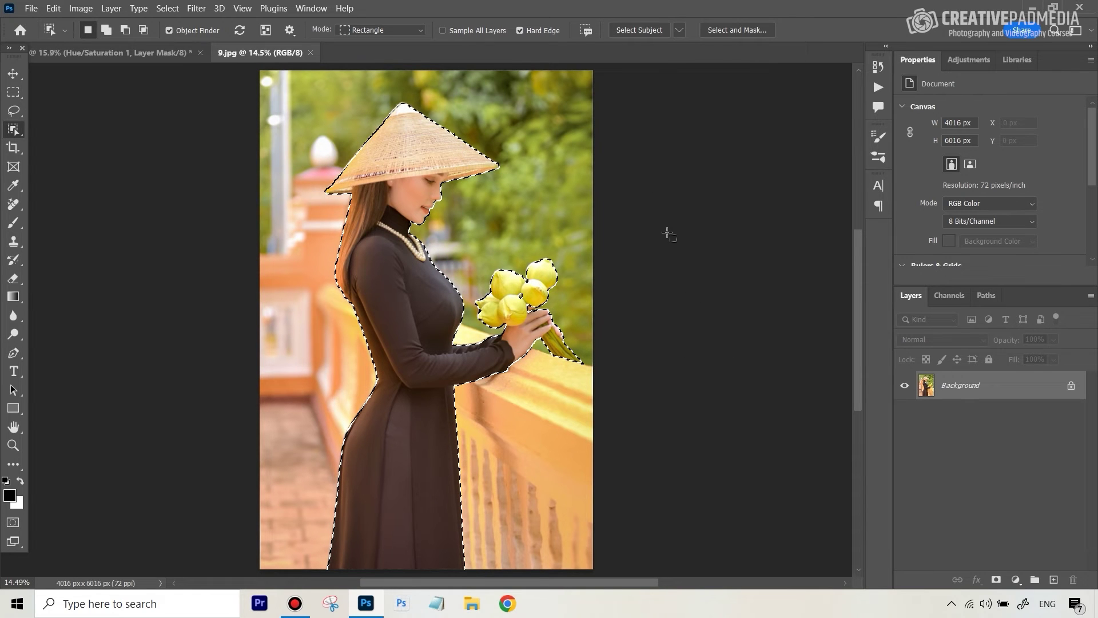
Step: Apply Select > Inverse, then add a Hue/Saturation adjustment layer masked to the background
click(167, 10)
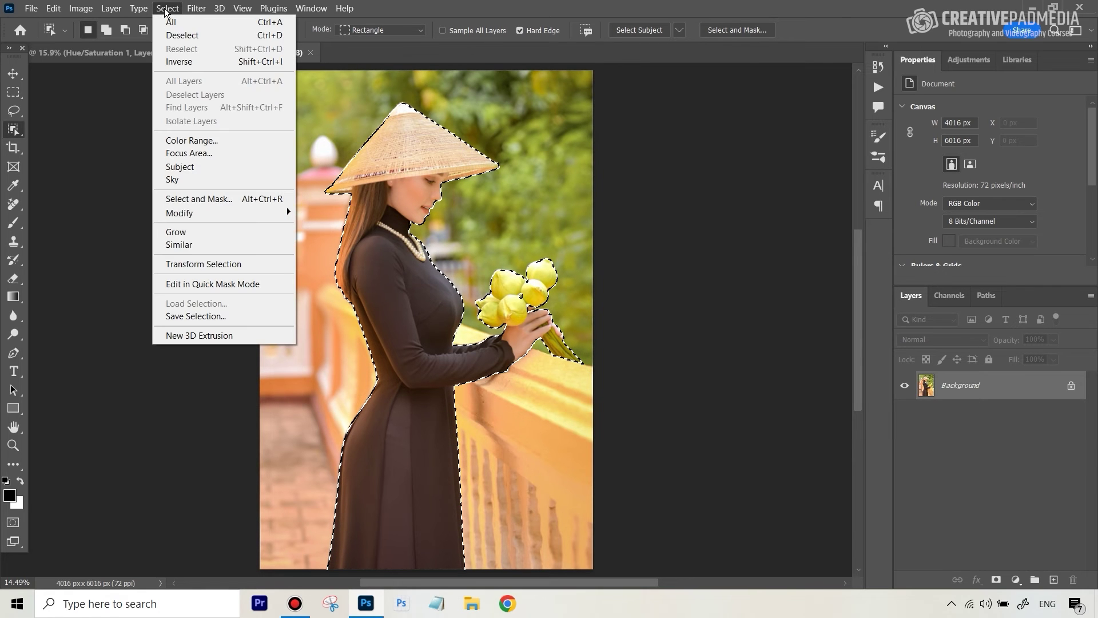
click(195, 61)
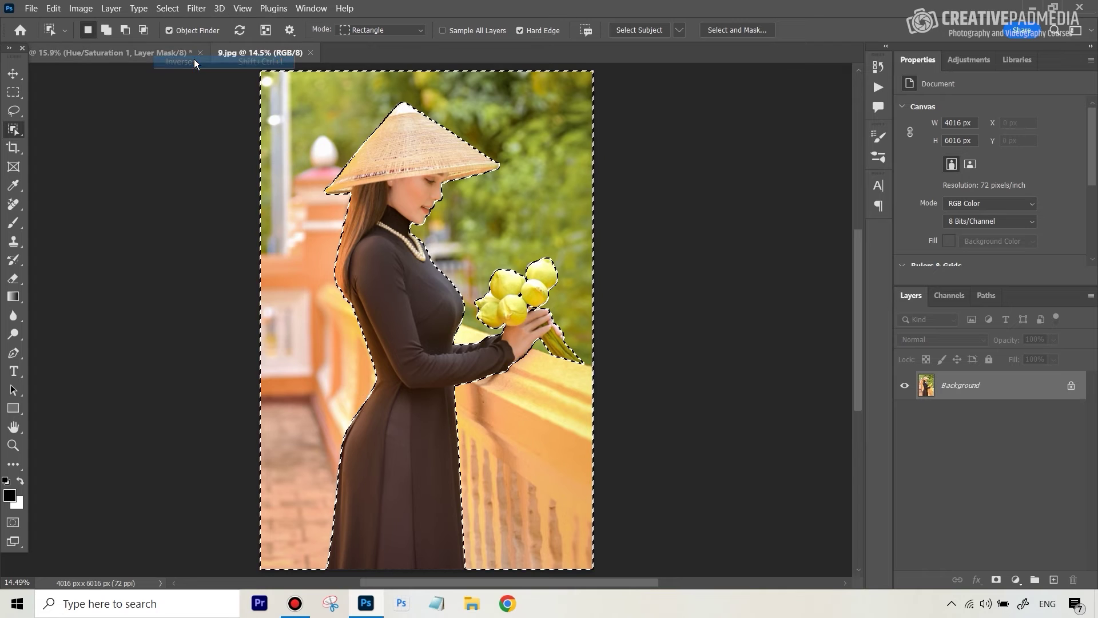
click(1017, 579)
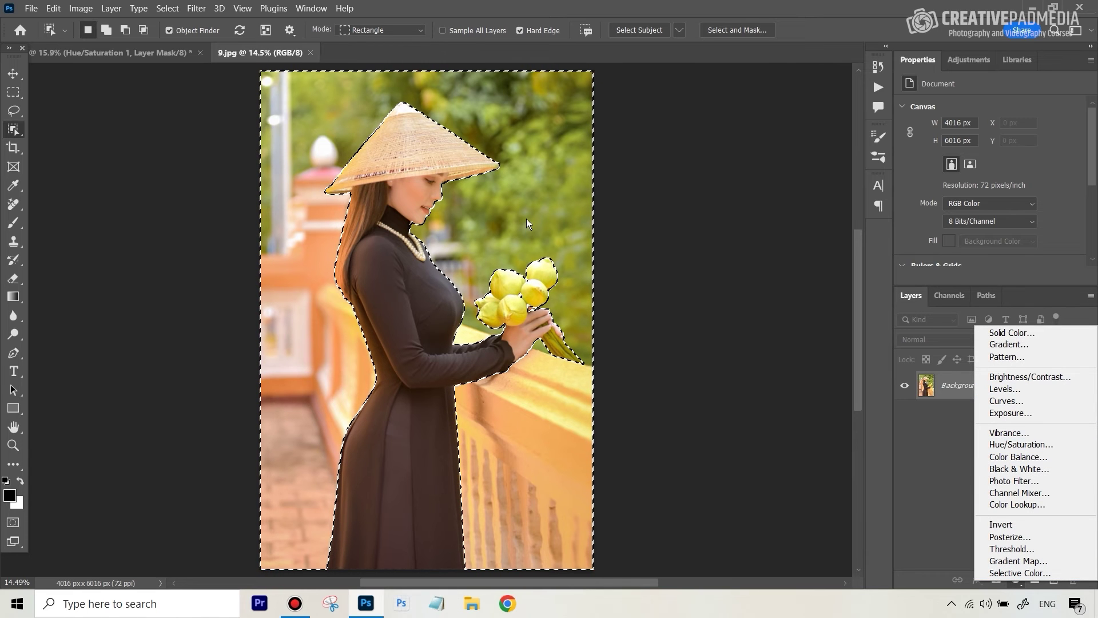
click(1003, 446)
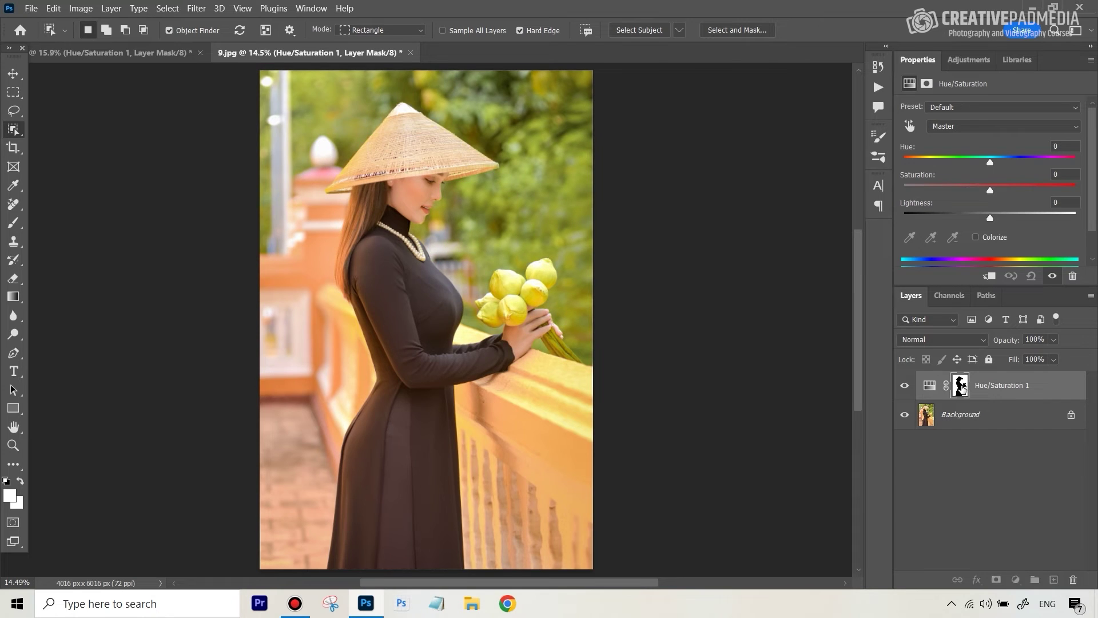
alt+click(959, 386)
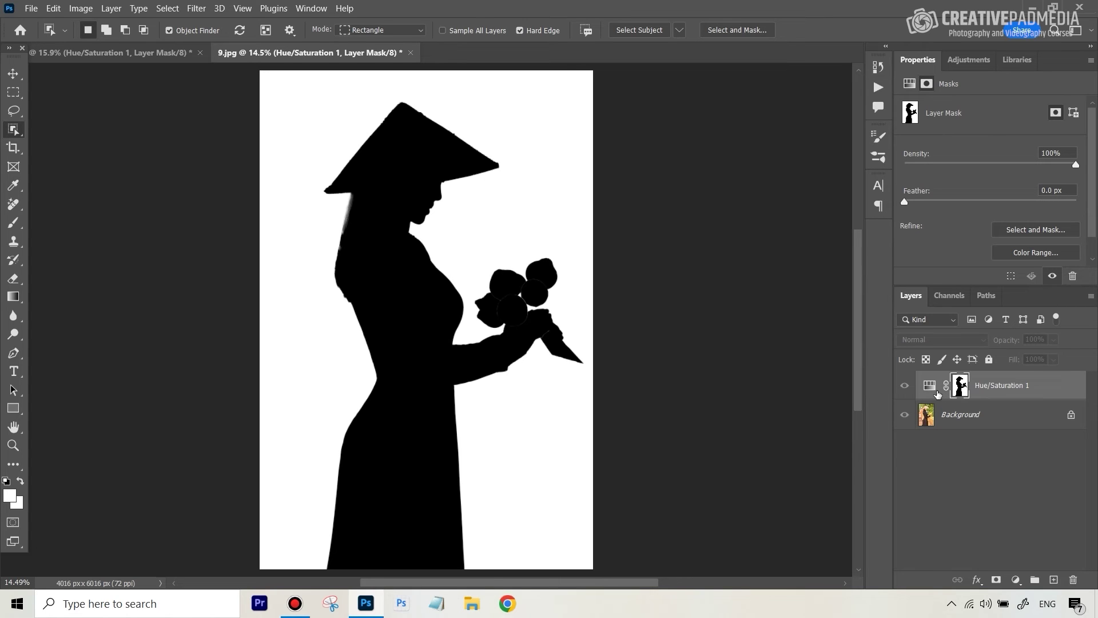
click(930, 386)
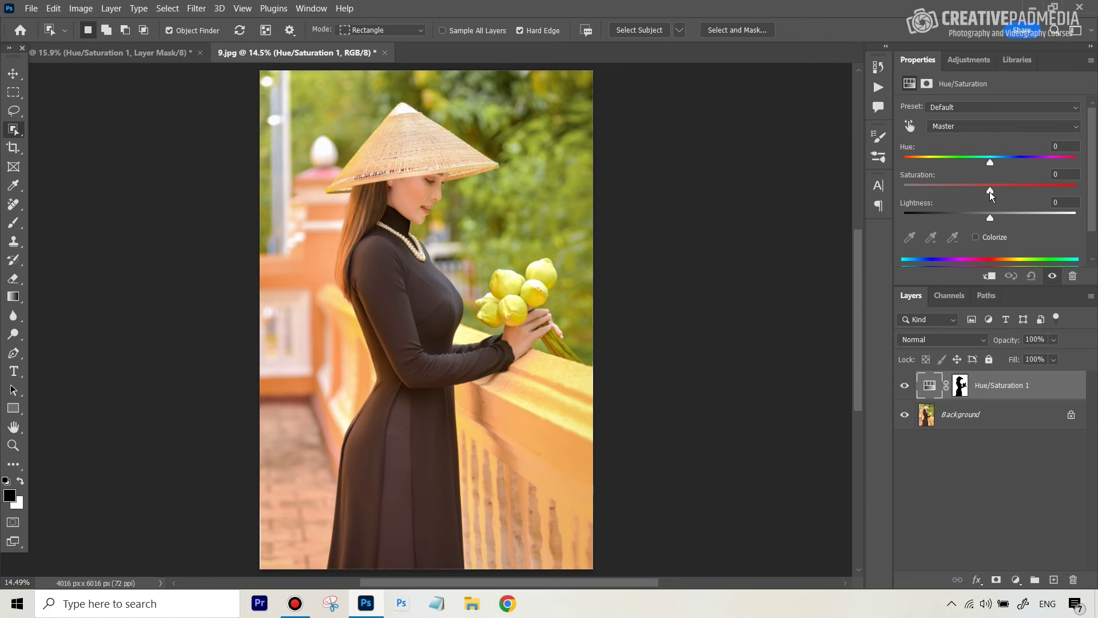
Step: Drop Saturation to -100 and target the Hue/Saturation layer mask for editing
drag(989, 192, 877, 194)
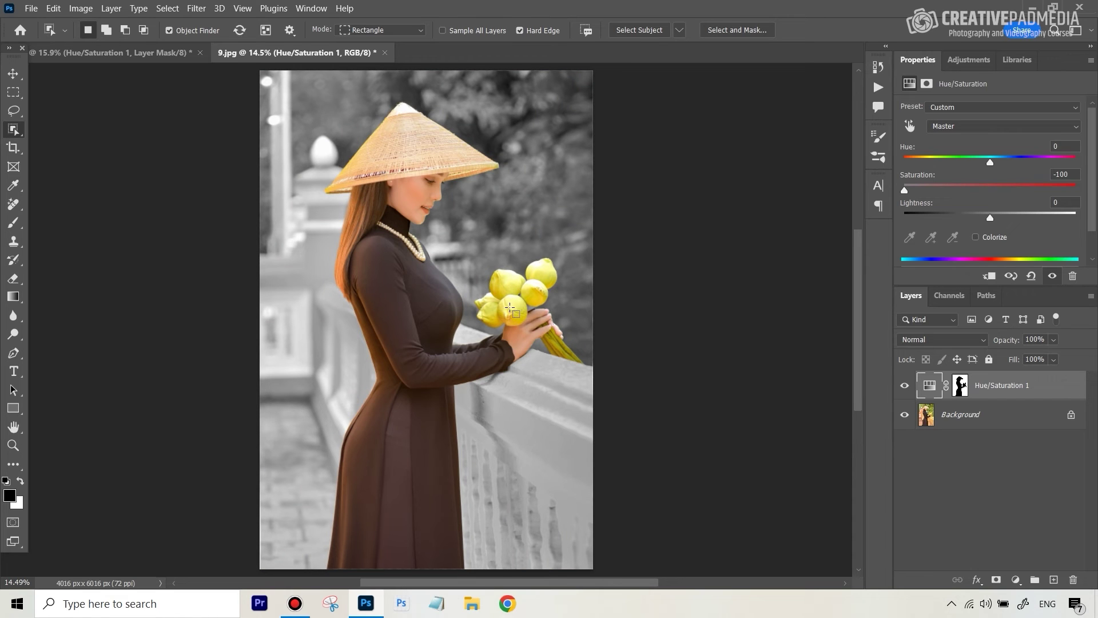
click(512, 306)
click(960, 385)
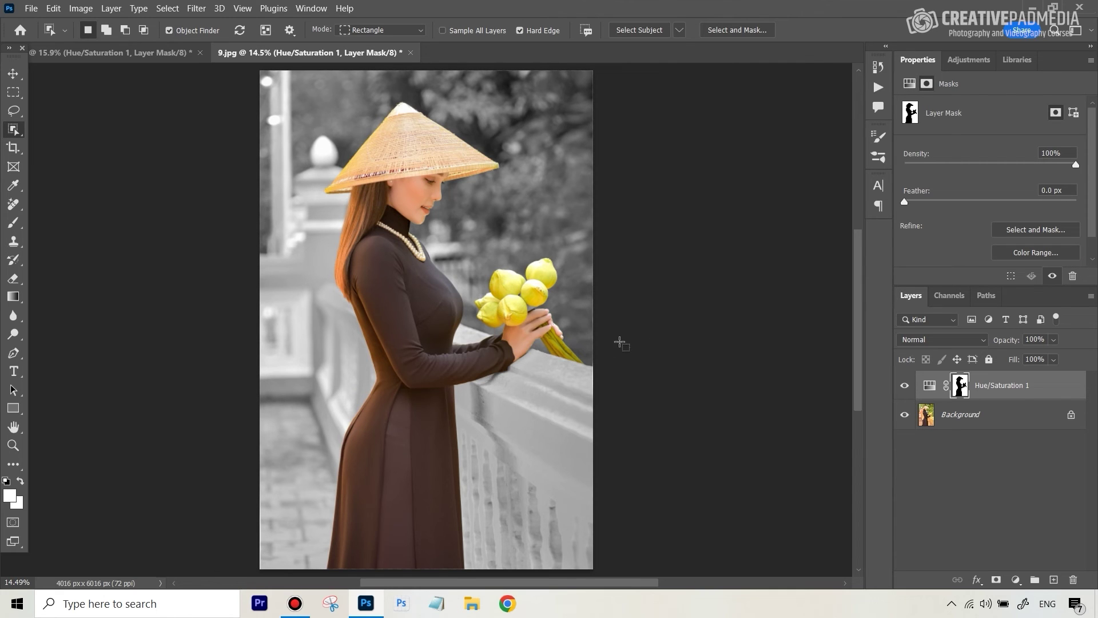
click(511, 310)
click(15, 227)
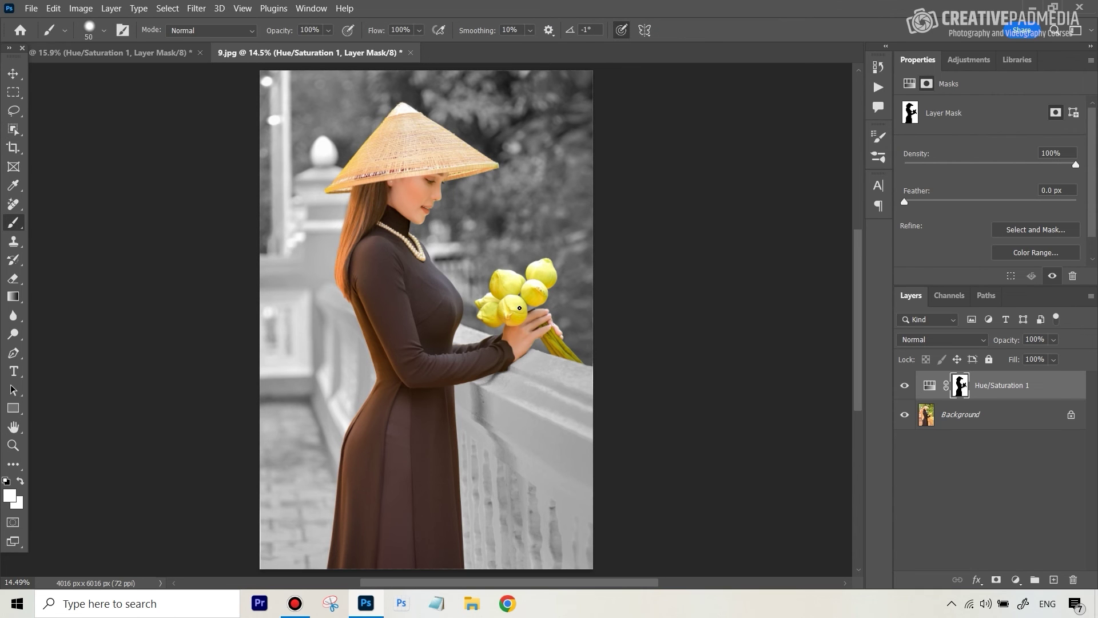
Step: Zoom in on the lotus buds, set the brush colour to black, and enlarge the brush
key(z)
drag(533, 306, 530, 311)
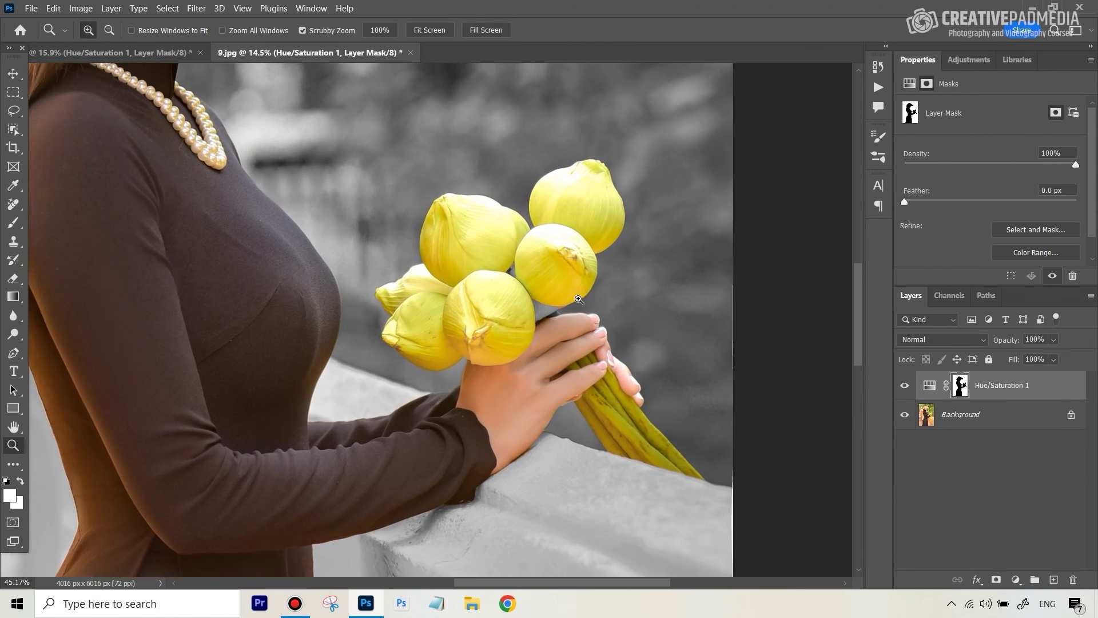
key(b)
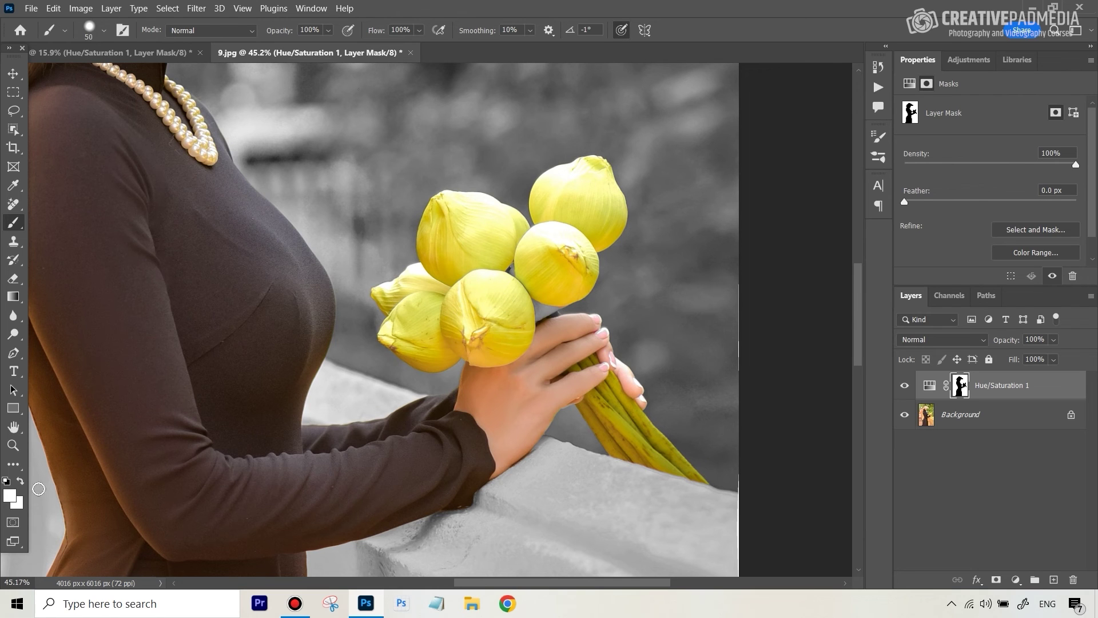
click(10, 496)
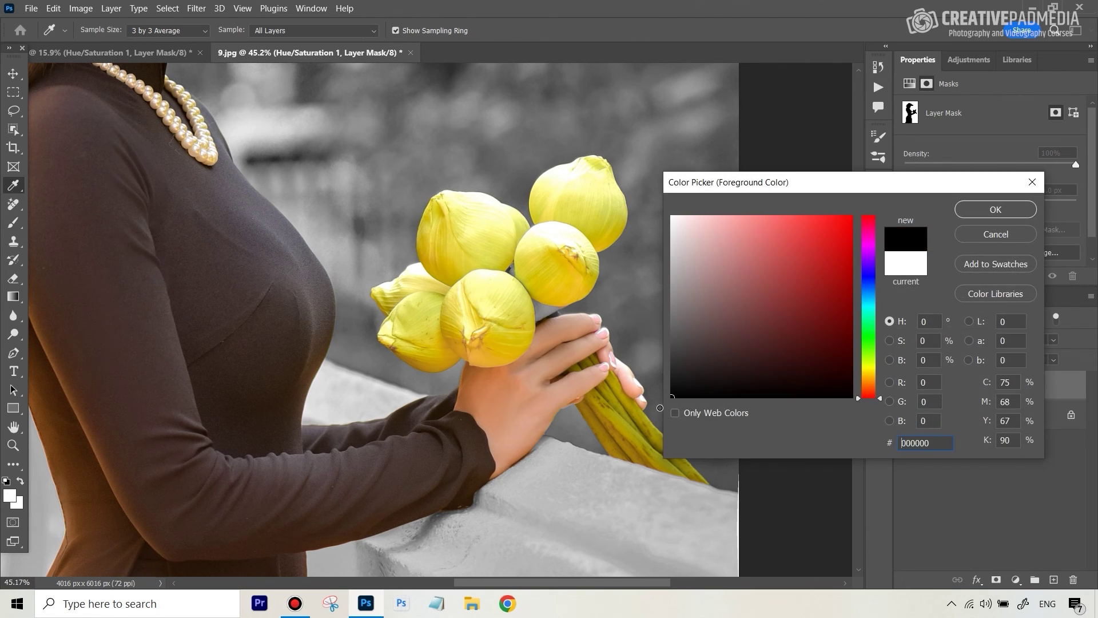
click(970, 208)
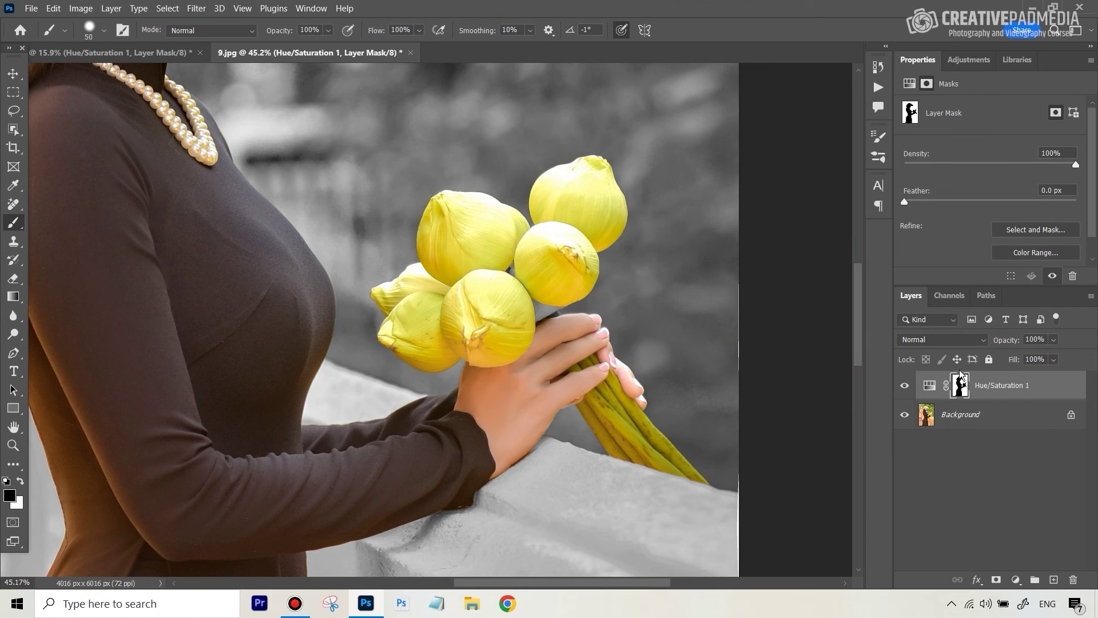
key(bracketright)
key(bracketright)
key(bracketright)
key(bracketright)
key(bracketright)
Step: Set the foreground colour to white and paint the mask over the central lotus bud
click(10, 496)
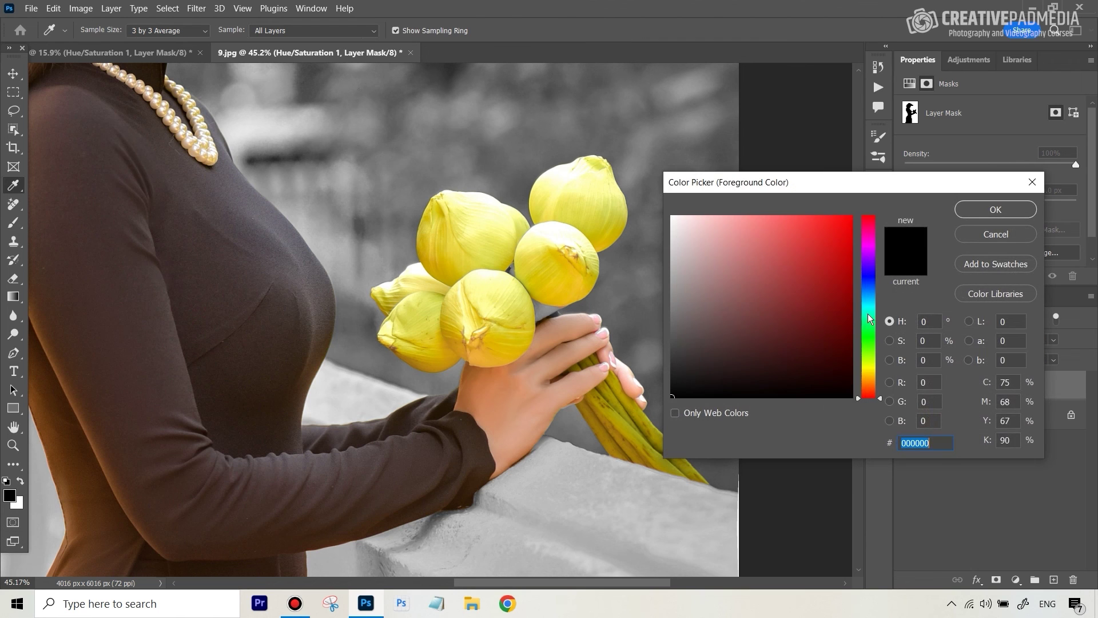
click(672, 226)
text(ffffff)
key(Return)
mouse_move(503, 294)
mouse_down()
mouse_move(486, 326)
mouse_move(503, 299)
mouse_move(464, 312)
mouse_move(498, 343)
mouse_move(489, 299)
mouse_move(466, 299)
mouse_move(464, 338)
mouse_move(489, 343)
mouse_move(516, 311)
mouse_move(470, 293)
mouse_move(515, 327)
mouse_move(499, 286)
mouse_move(461, 301)
mouse_move(510, 299)
mouse_move(516, 326)
mouse_move(507, 291)
mouse_move(520, 321)
mouse_move(510, 300)
mouse_up()
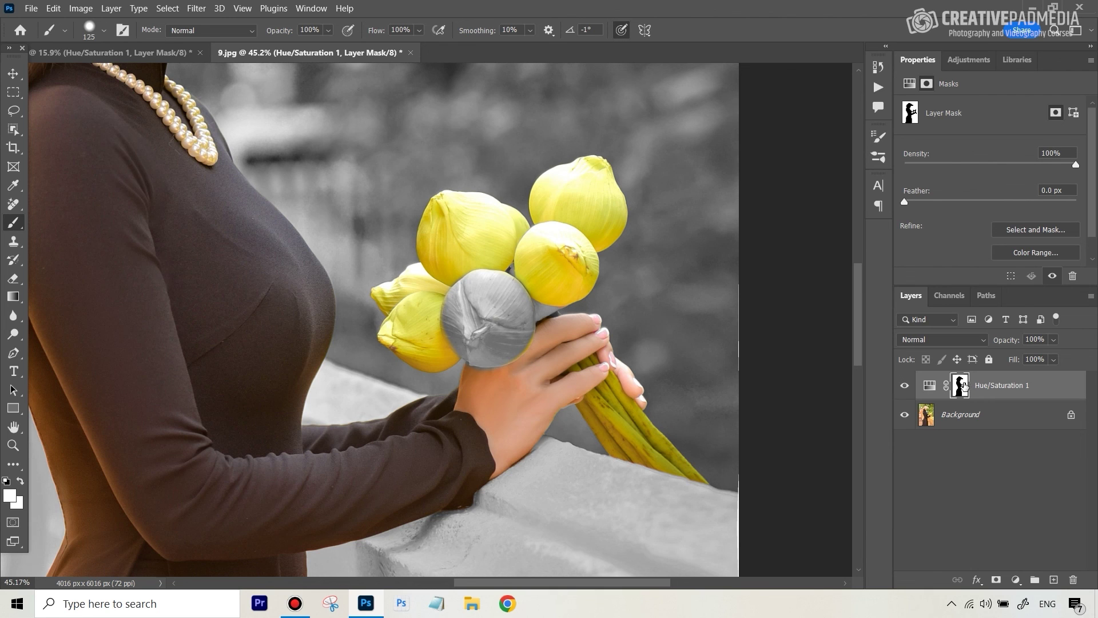
Step: Check the mask on its own, then paint the central bud back in black
alt+click(963, 387)
alt+click(963, 386)
click(11, 495)
text(000000)
click(996, 210)
mouse_move(447, 301)
mouse_down()
mouse_move(479, 278)
mouse_move(464, 312)
mouse_move(478, 299)
mouse_move(477, 343)
mouse_move(518, 314)
mouse_move(463, 291)
mouse_move(454, 319)
mouse_move(465, 306)
mouse_up()
scroll(533, 274, down, 5)
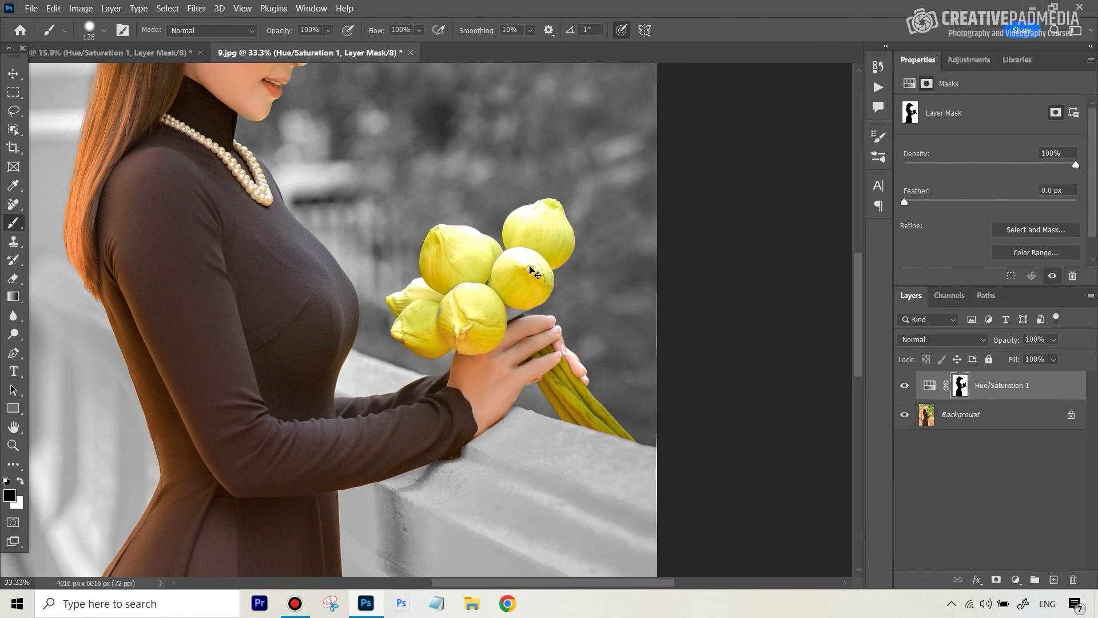